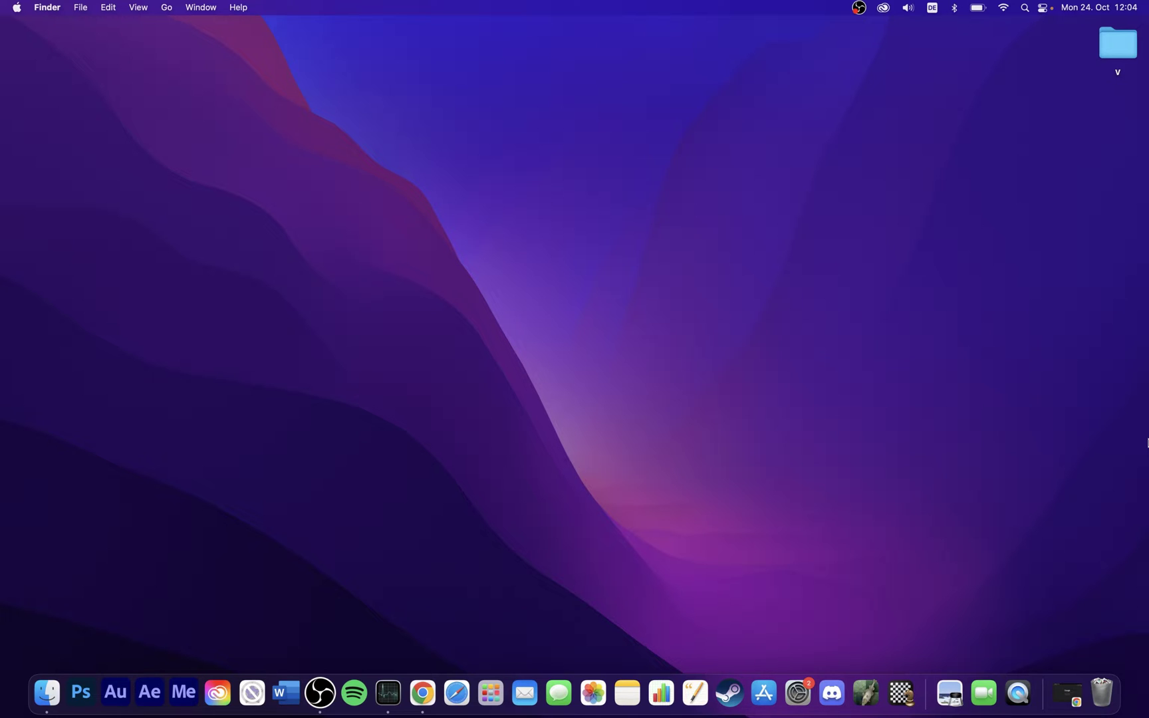
Launch Activity Monitor by searching 'activit' in Spotlight
left_click(1024, 8)
type("activit")
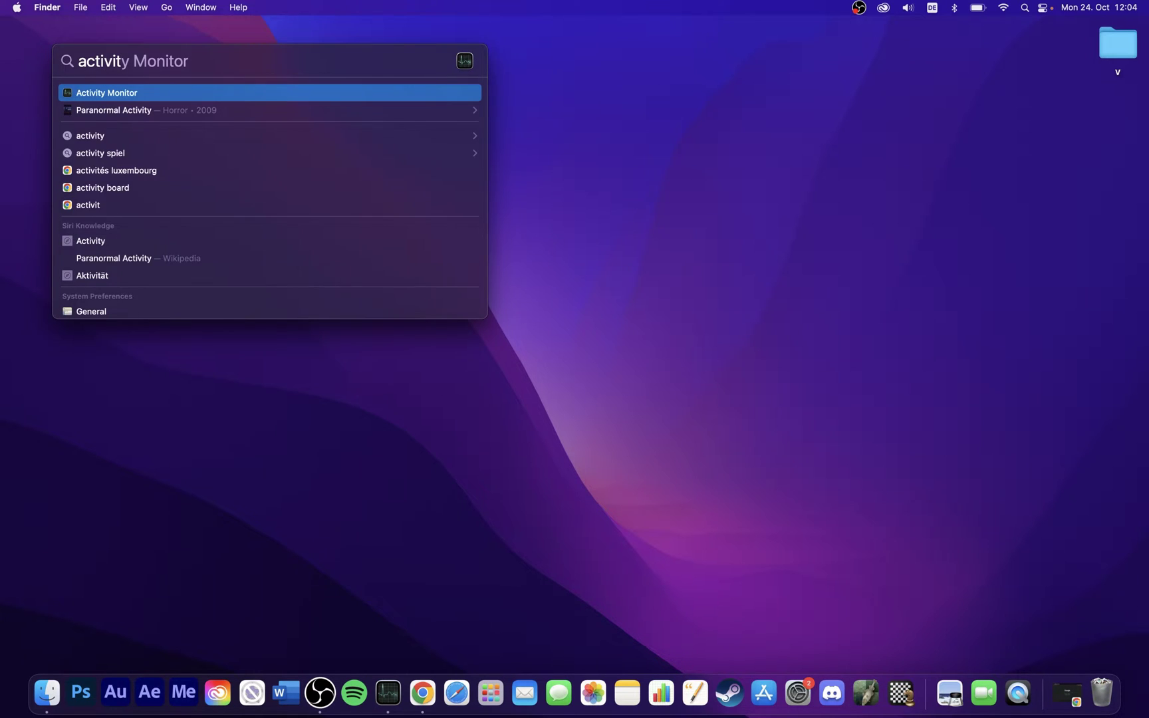
key("Return")
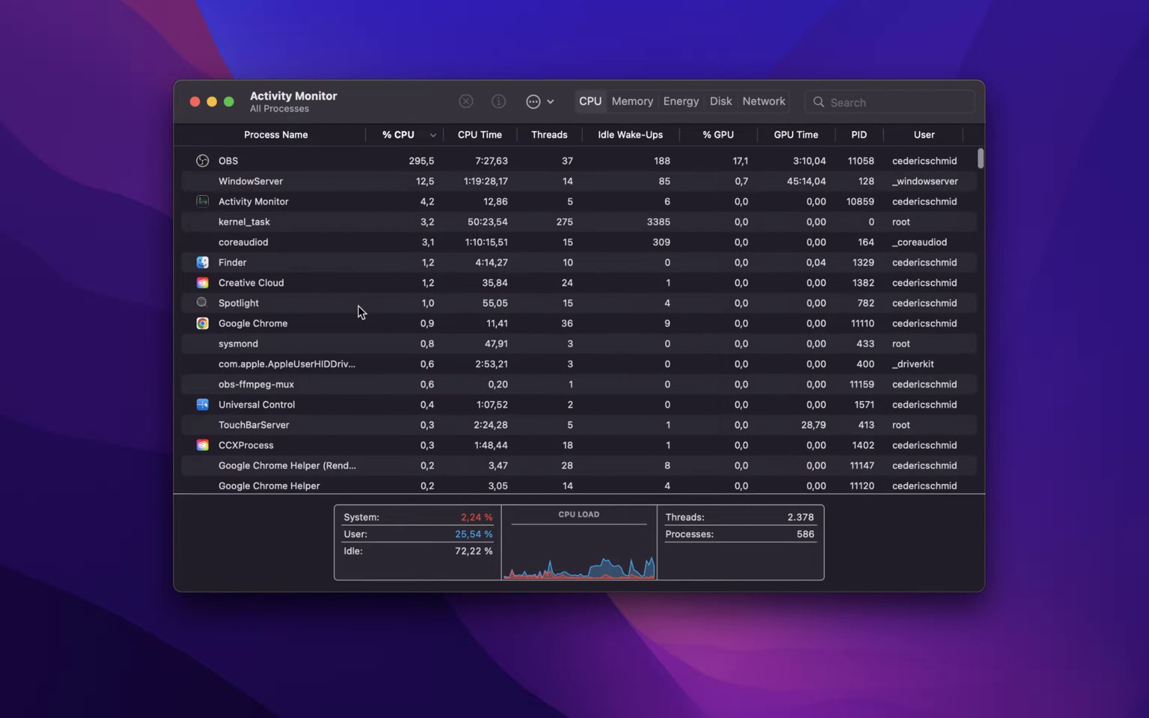
Review per-process Memory and Disk usage, then return to the CPU view
scroll(357, 311, "down", 5)
scroll(359, 311, "up", 3)
scroll(359, 311, "up", 3)
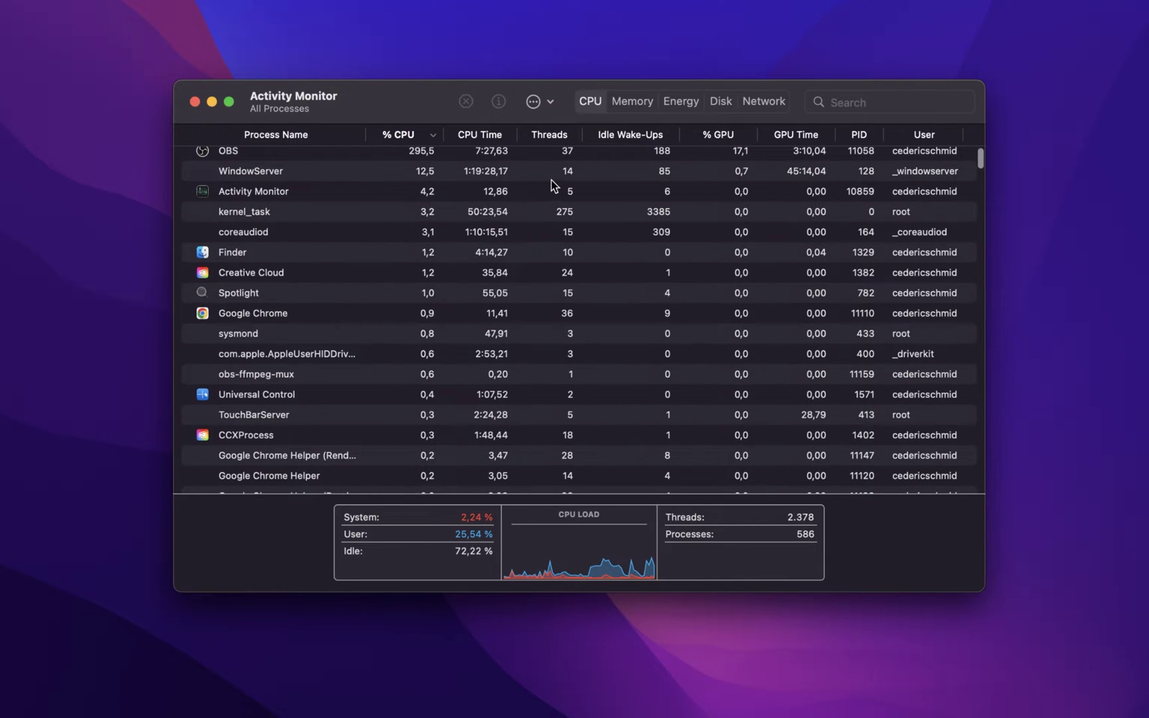
left_click(620, 106)
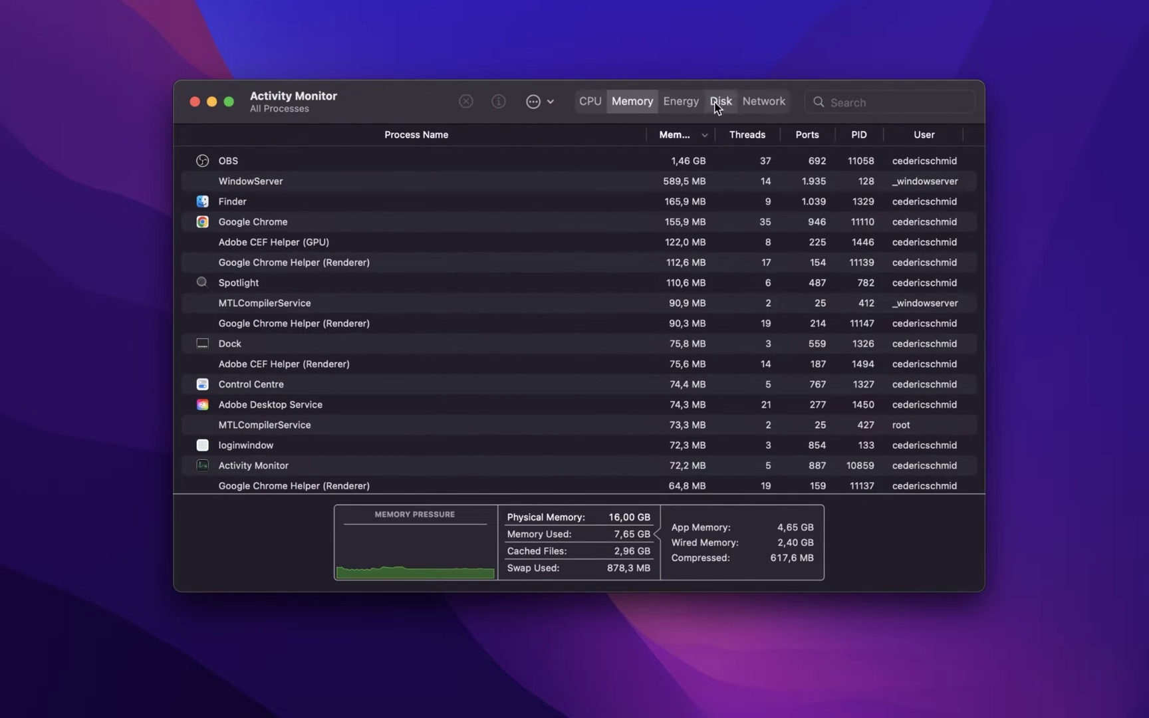
left_click(719, 103)
left_click(591, 103)
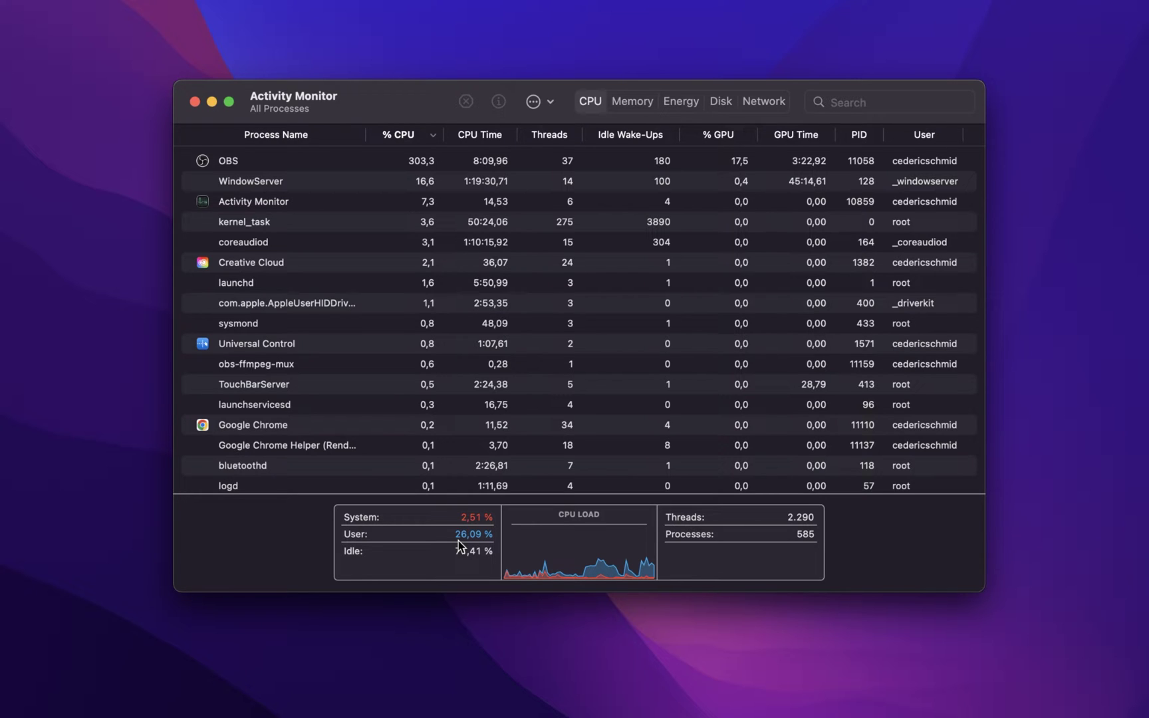
Scroll through the process list and select Adobe Desktop Service
scroll(337, 399, "down", 1)
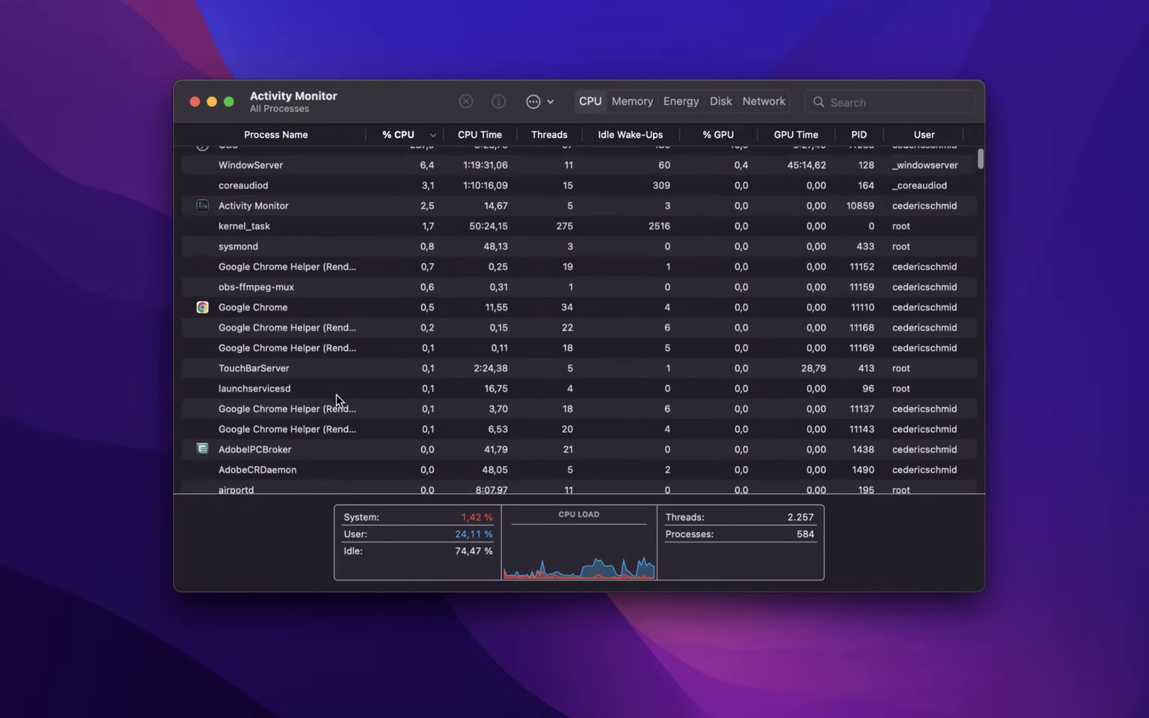
scroll(337, 395, "down", 5)
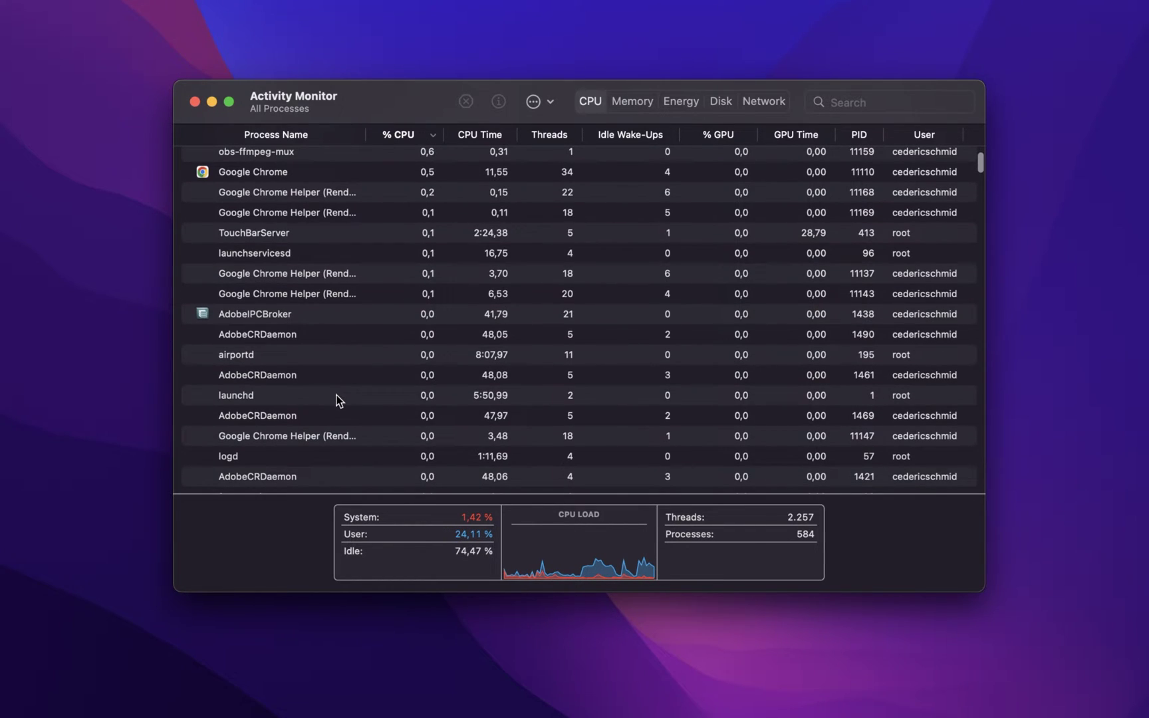
scroll(322, 318, "down", 3)
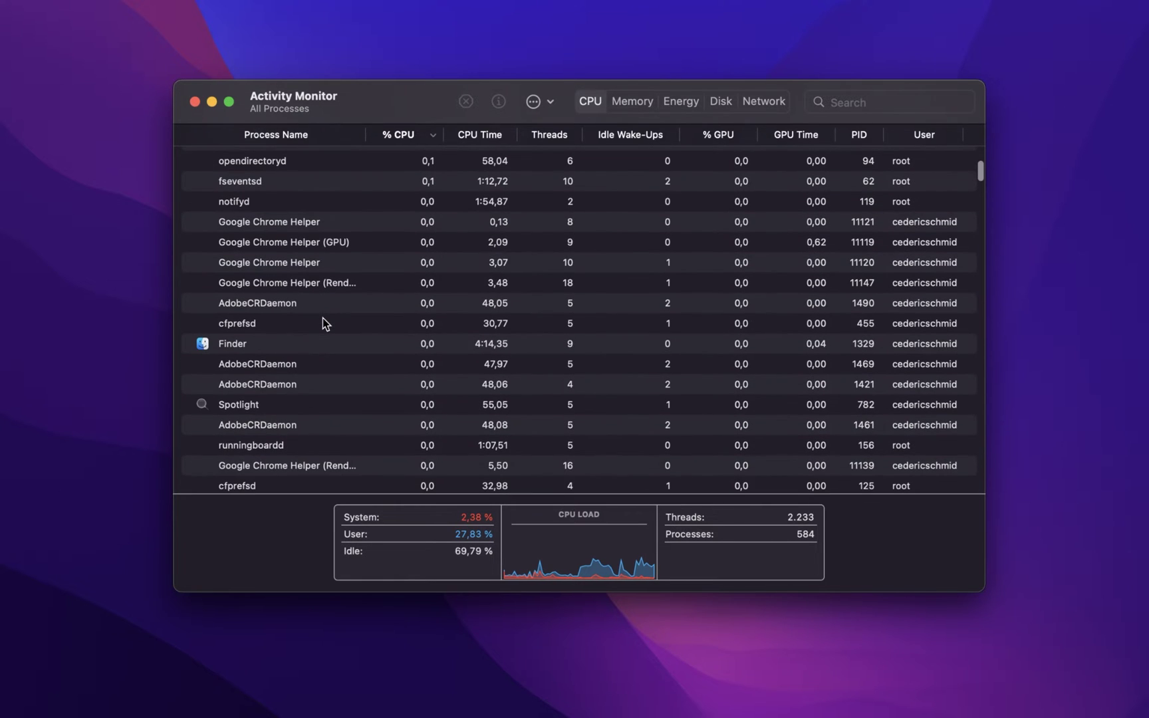
scroll(322, 318, "down", 5)
scroll(323, 318, "down", 4)
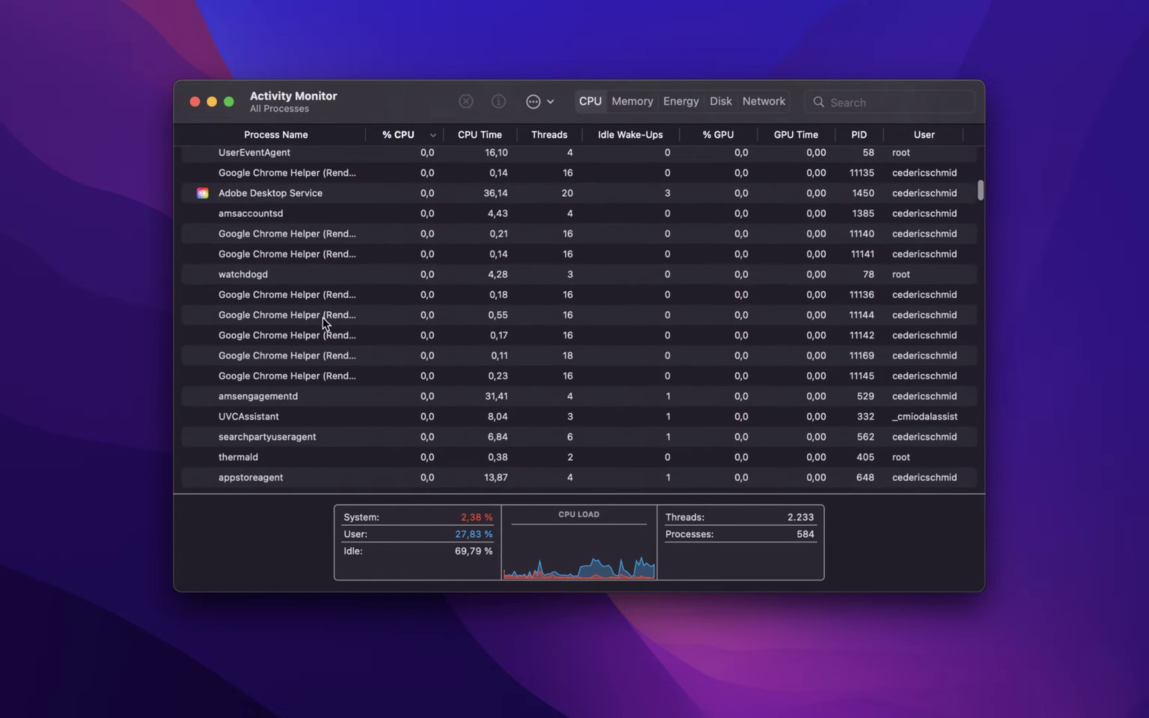
left_click(281, 186)
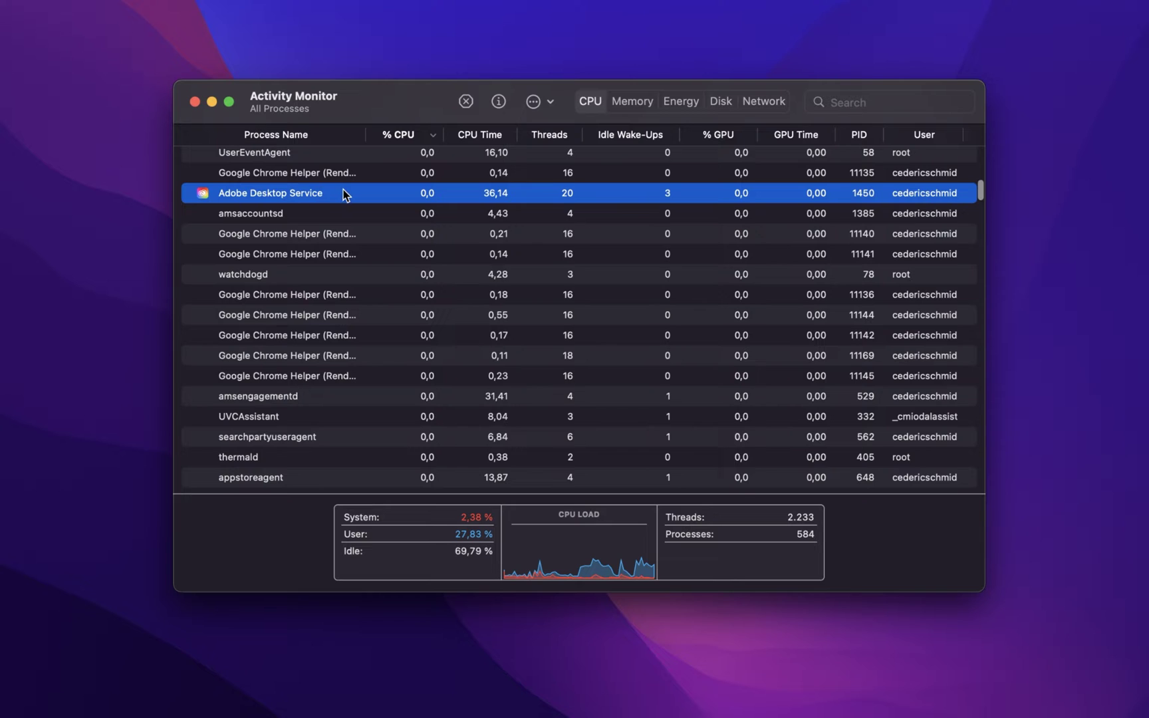
scroll(343, 190, "up", 10)
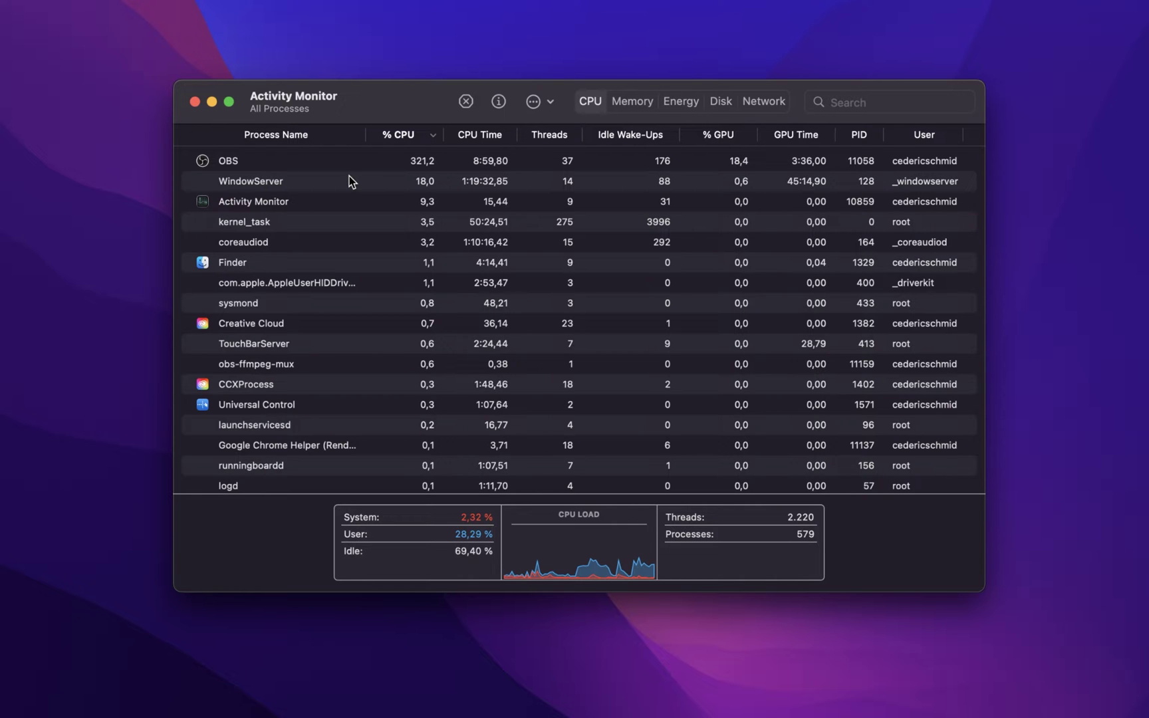
Quit Activity Monitor, check Software Update showing Safari 16.0, then close System Preferences
left_click(195, 102)
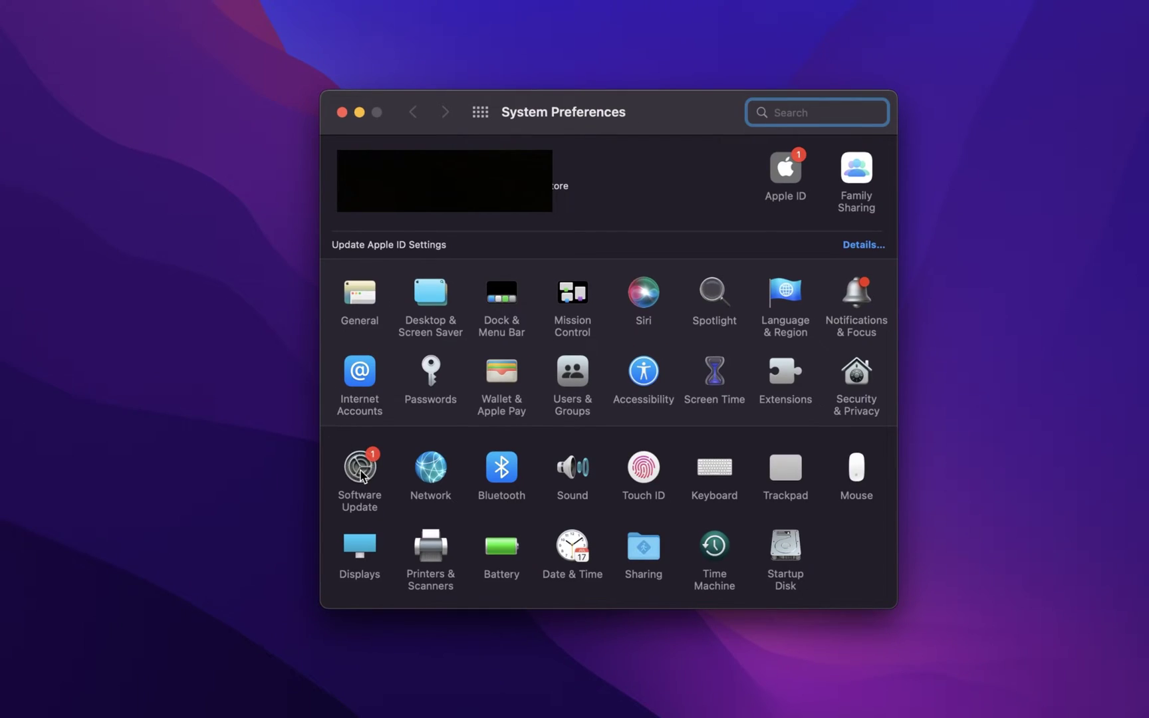
left_click(361, 471)
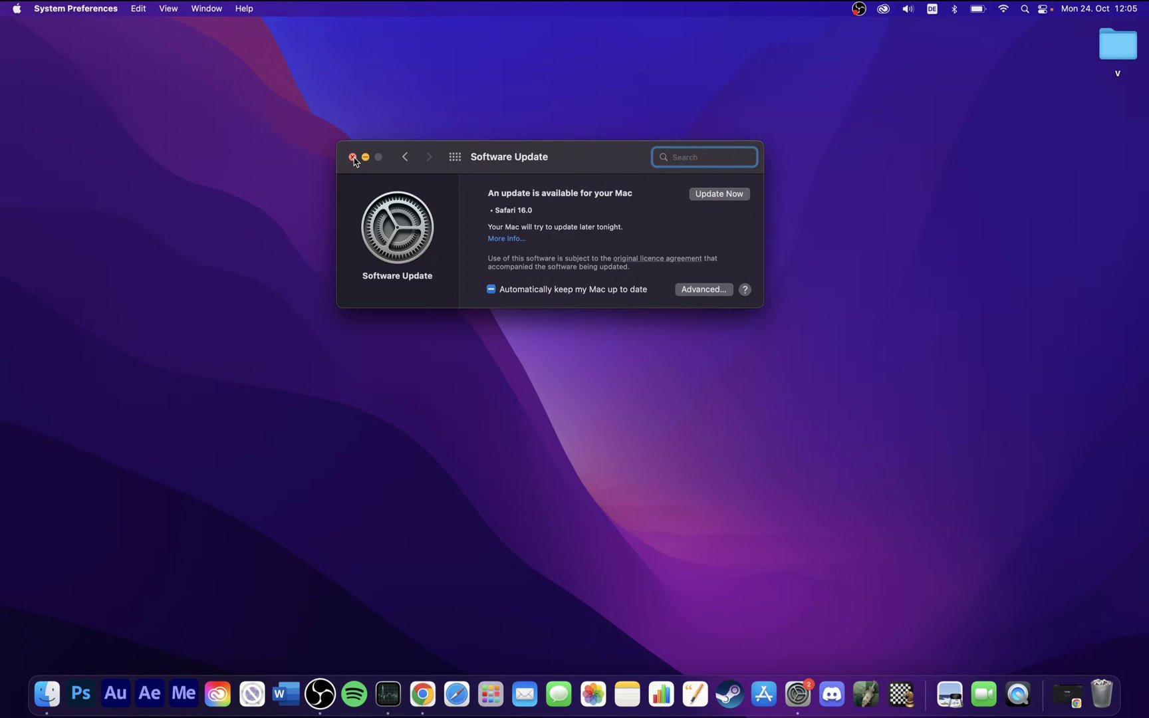
left_click(353, 158)
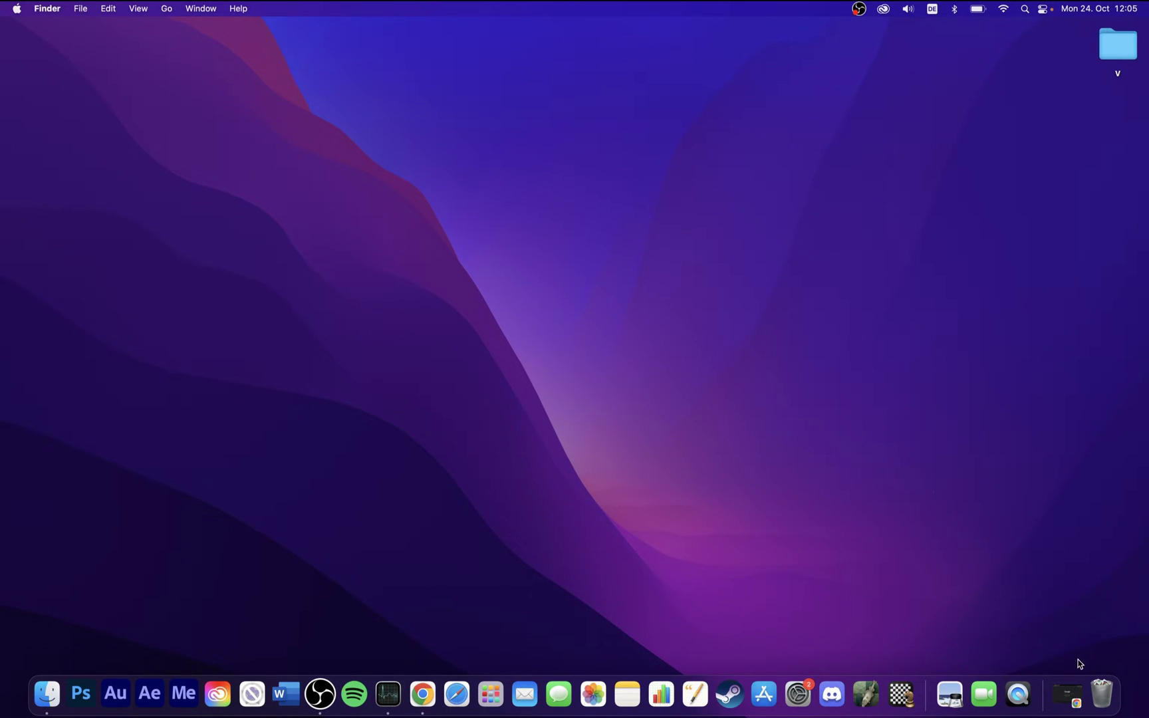
Permanently empty the Bin from its Dock menu
right_click(1099, 688)
left_click(1107, 651)
left_click(608, 277)
Launch Chrome and view the Downloads folder with its two obs-studio disk images
left_click(428, 693)
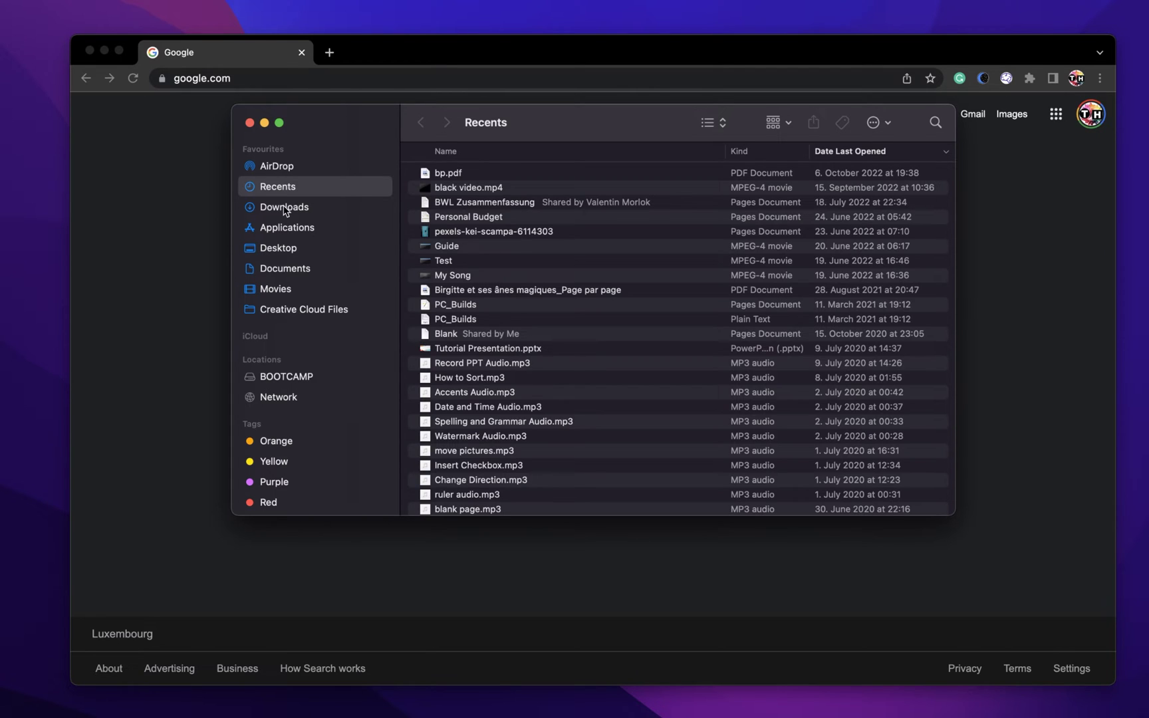
left_click(285, 209)
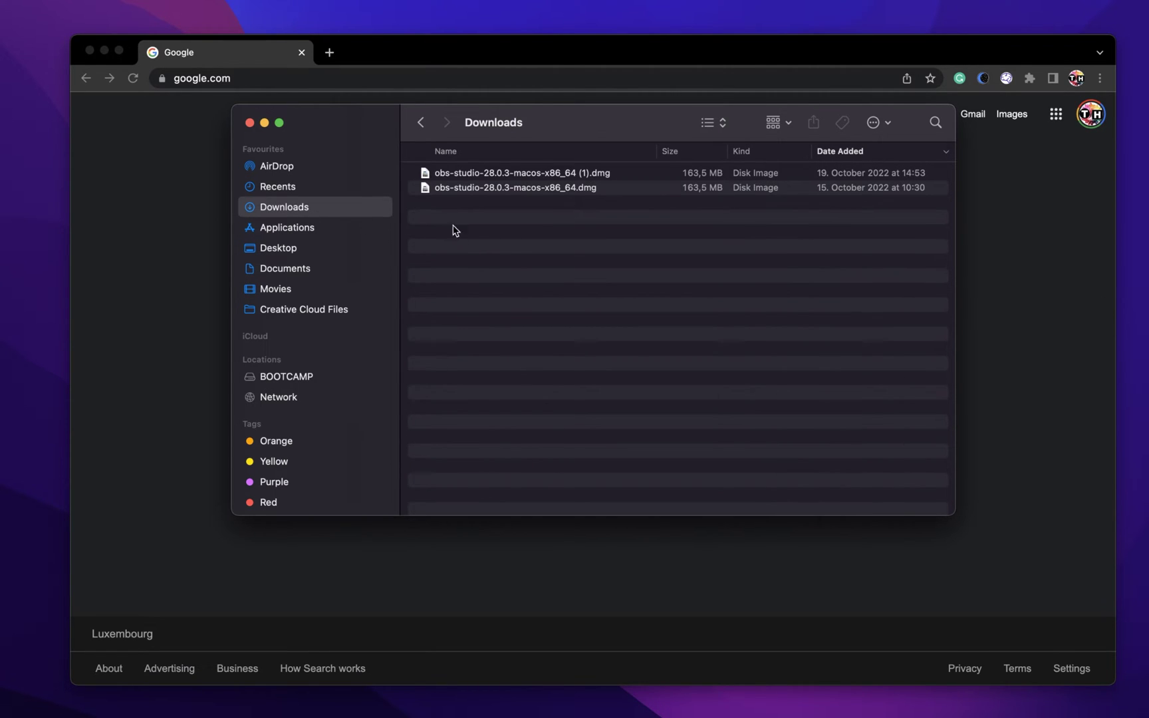
left_click_drag(565, 122, 551, 130)
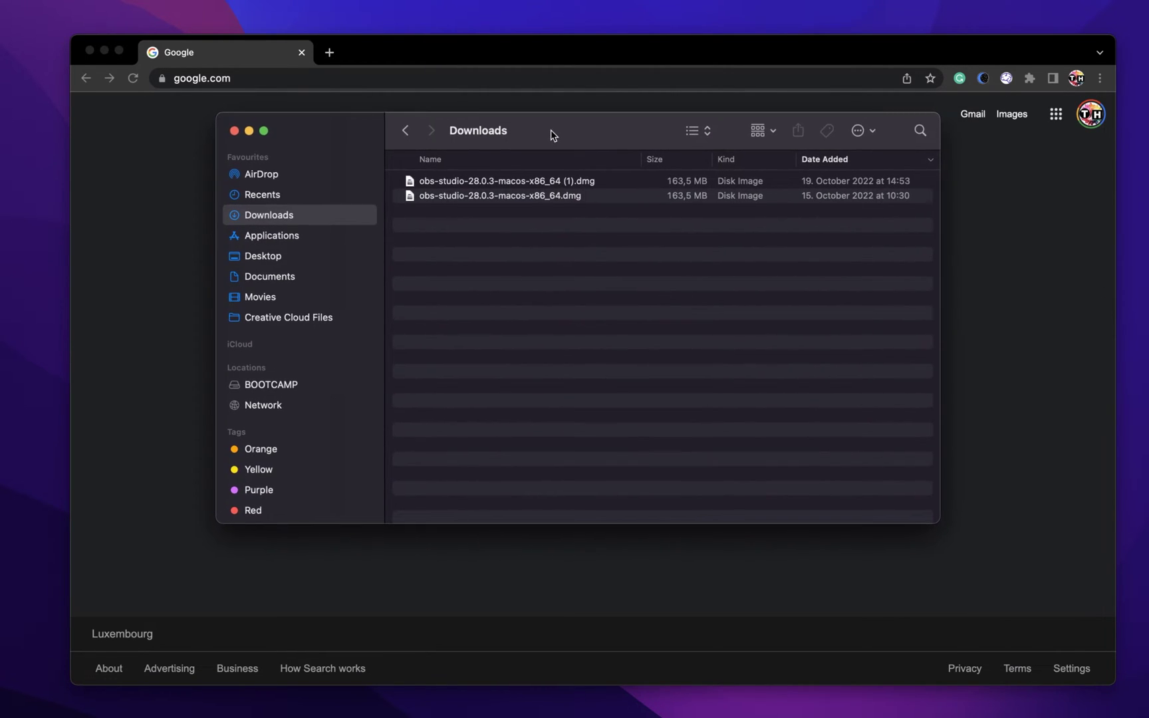
Reveal the downloads in Finder, trash both obs-studio-28.0.3 .dmg files, and close Finder
left_click(234, 131)
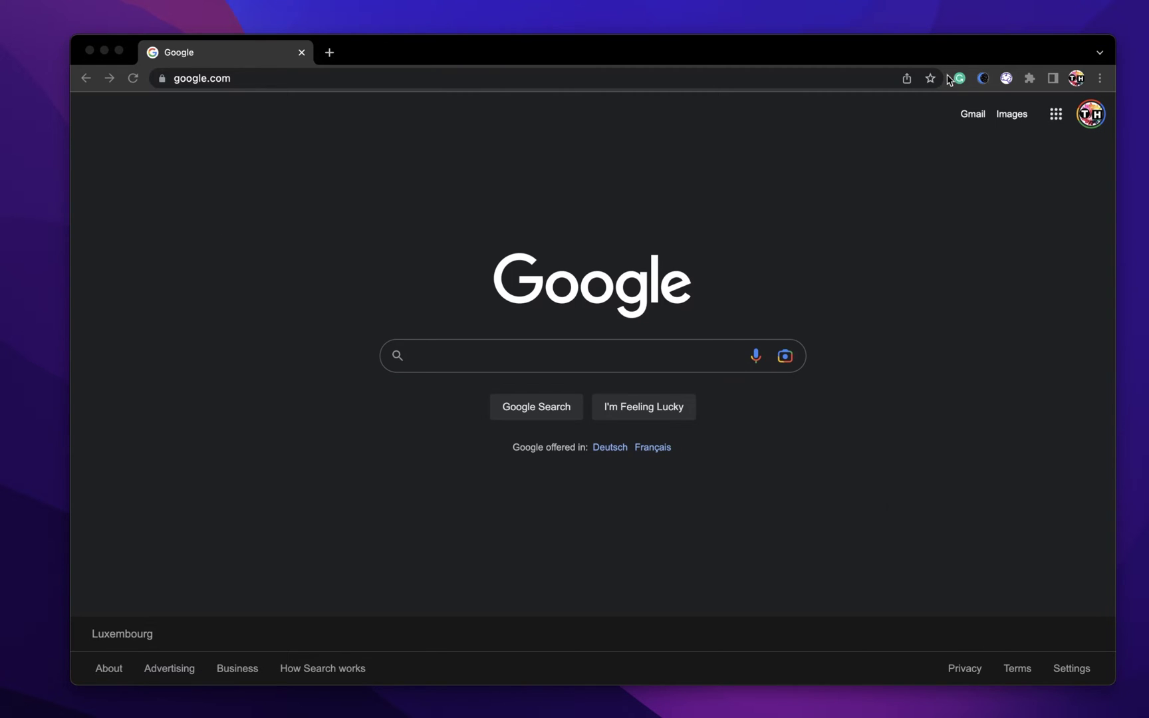
left_click(1099, 78)
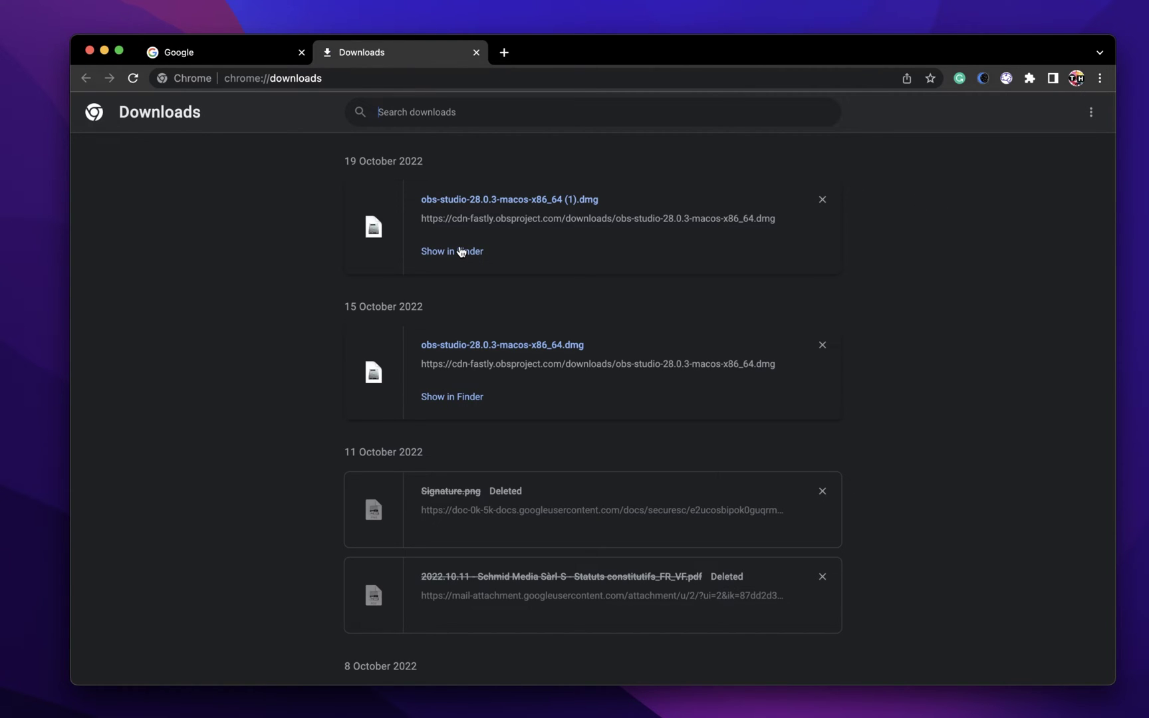
left_click(460, 251)
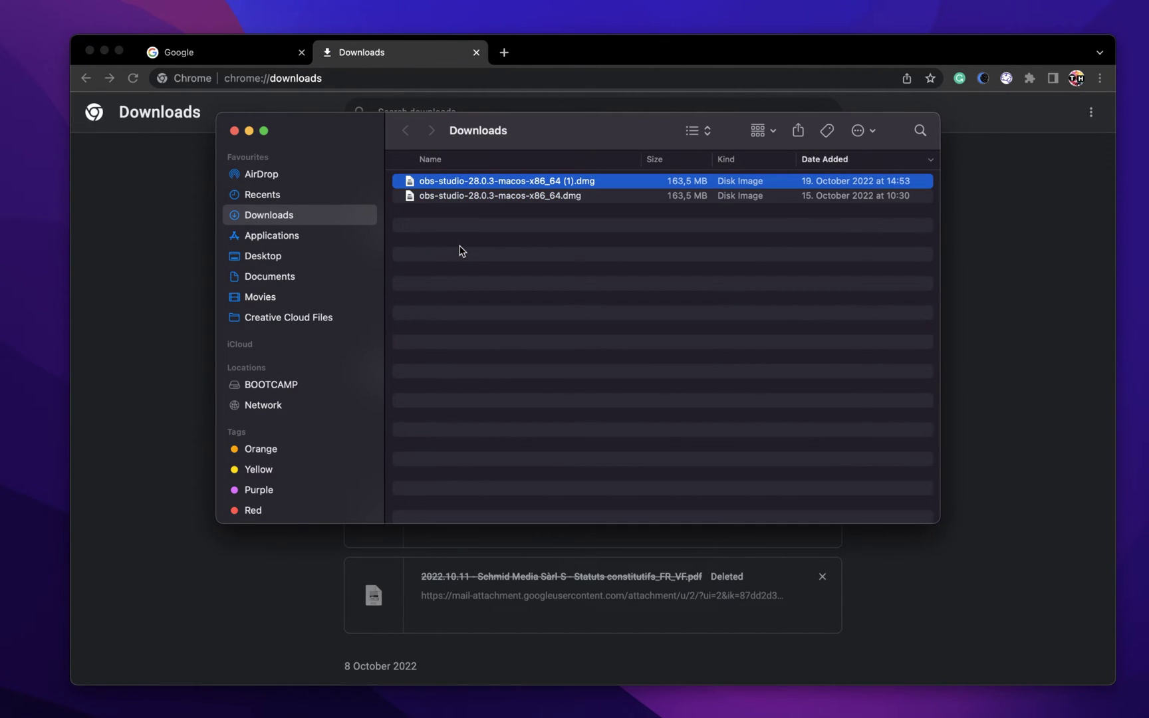
left_click(477, 195)
left_click(486, 183, "shift")
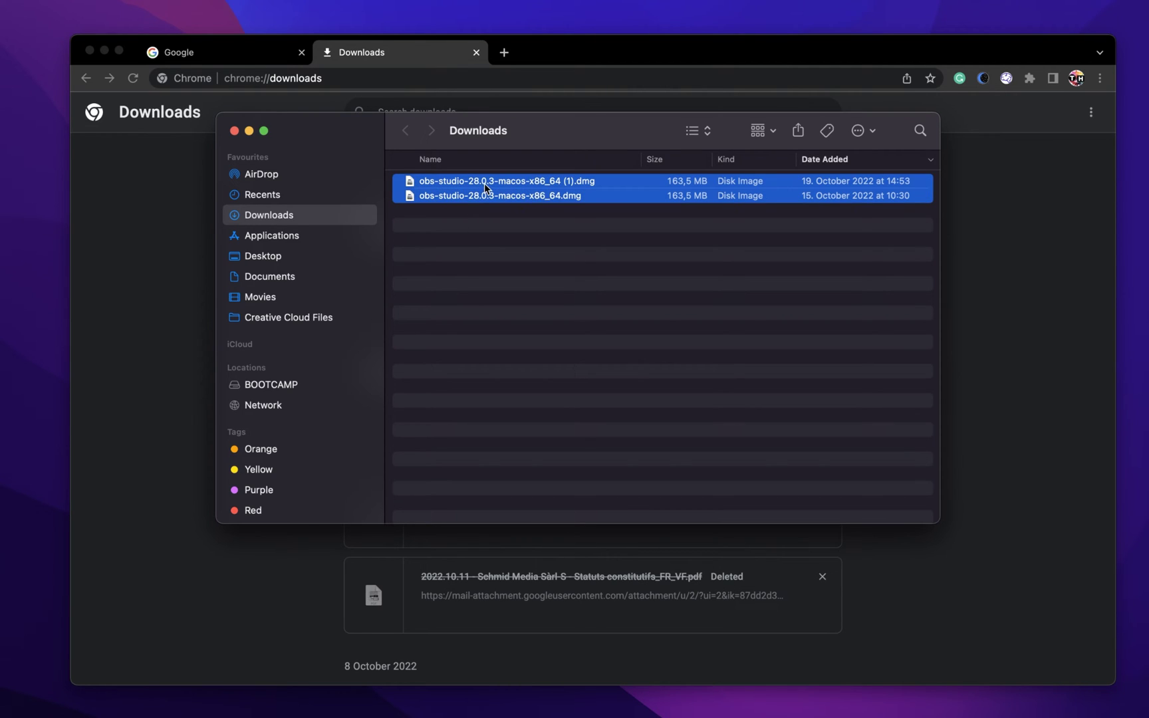
key("super+BackSpace")
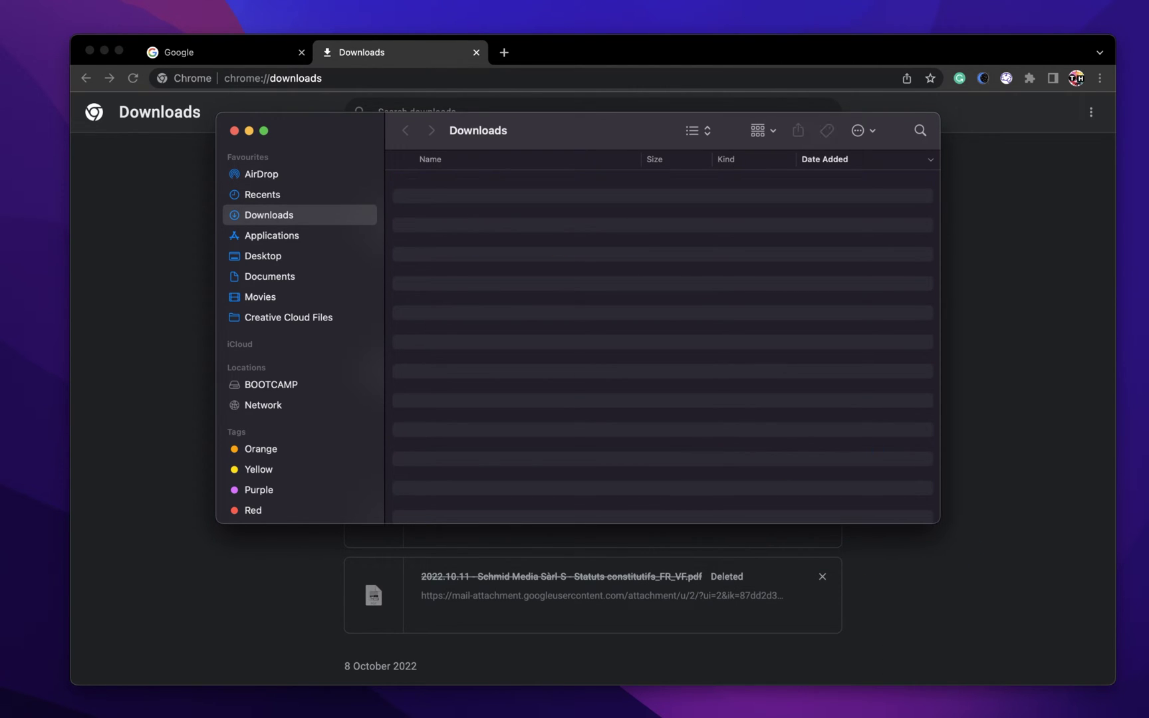
left_click(234, 131)
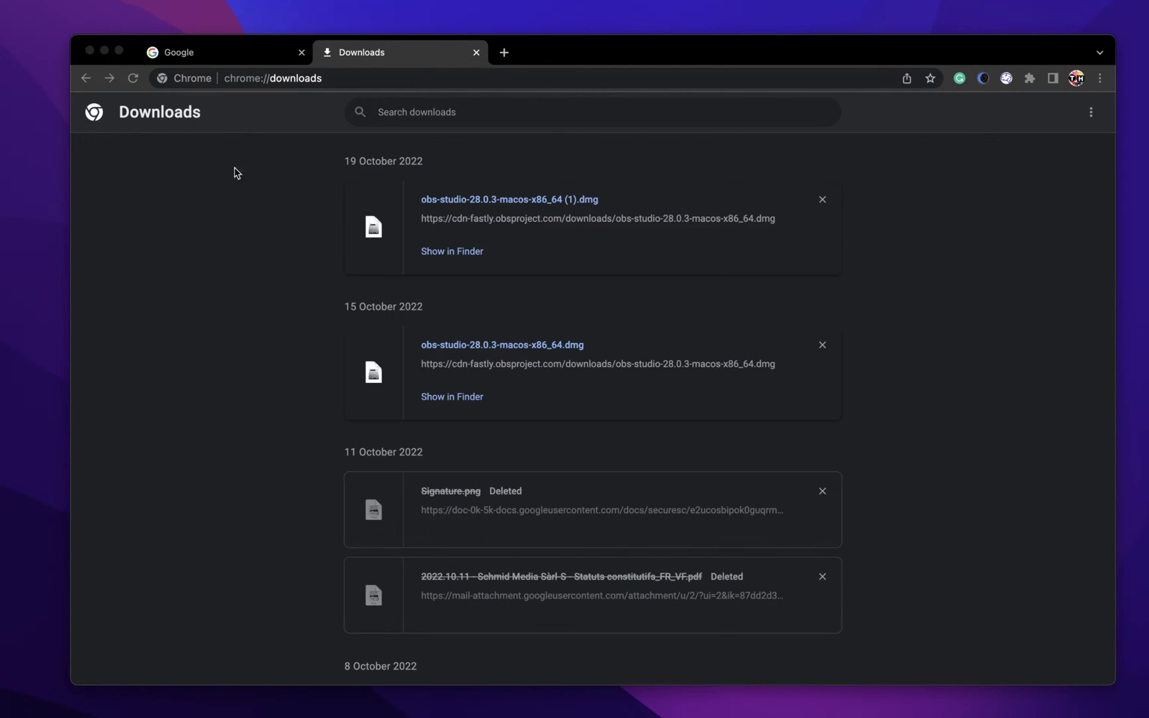
Close Chrome's Downloads tab and bring up the installed extensions list
left_click(476, 52)
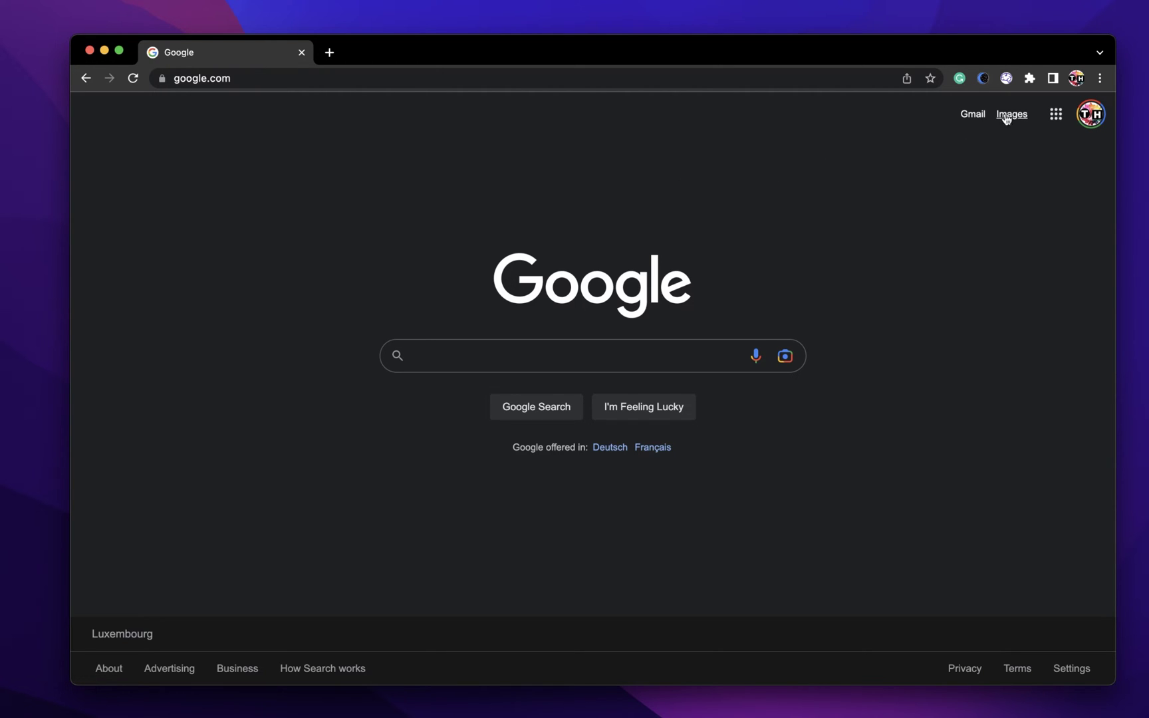
left_click(1030, 79)
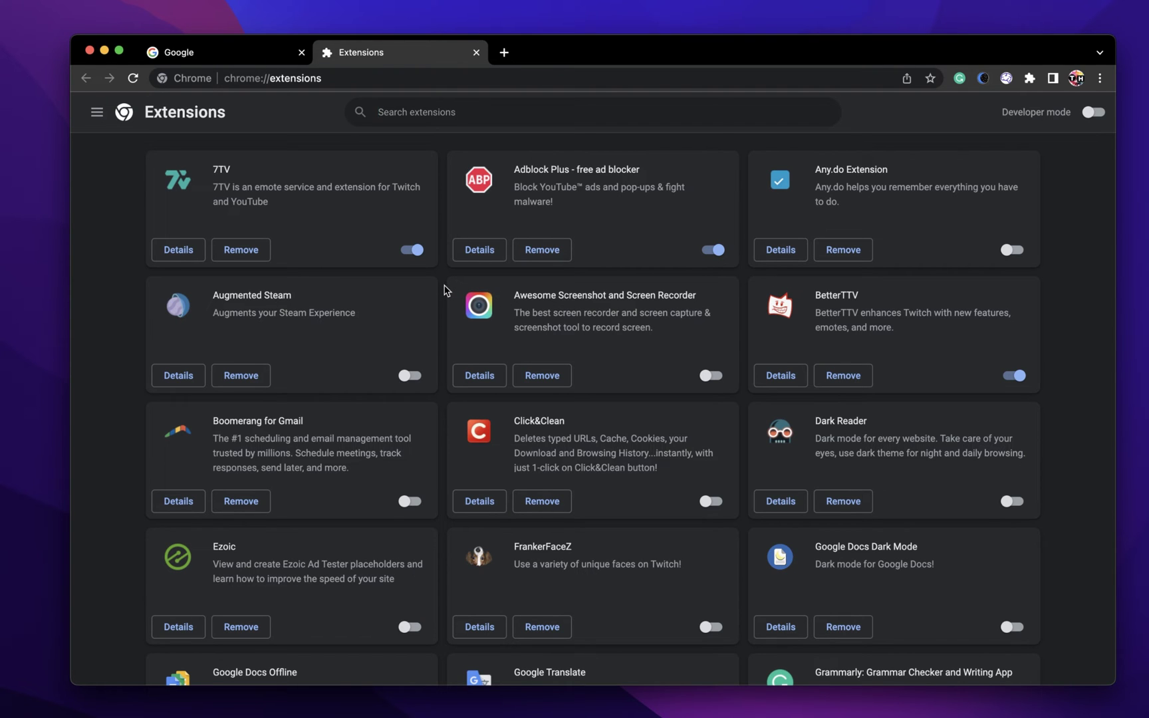
Switch off the 7TV and BetterTTV extensions
scroll(445, 291, "down", 10)
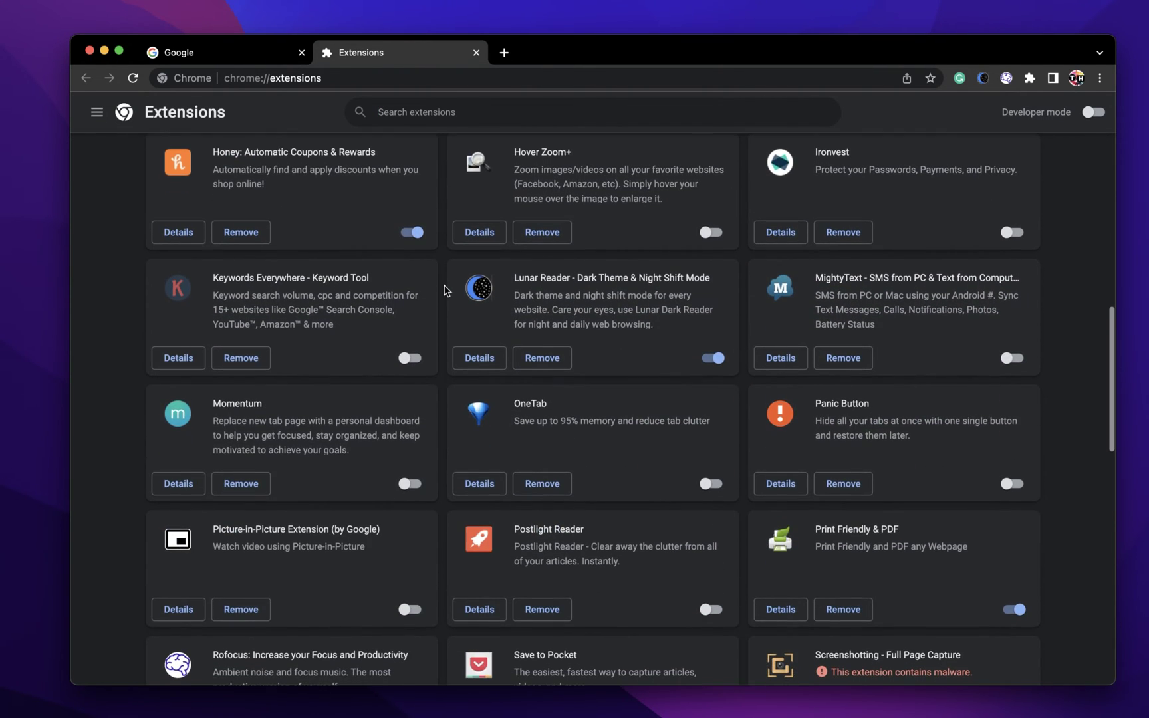
scroll(445, 291, "down", 6)
scroll(445, 290, "down", 4)
scroll(445, 290, "up", 8)
scroll(444, 291, "up", 10)
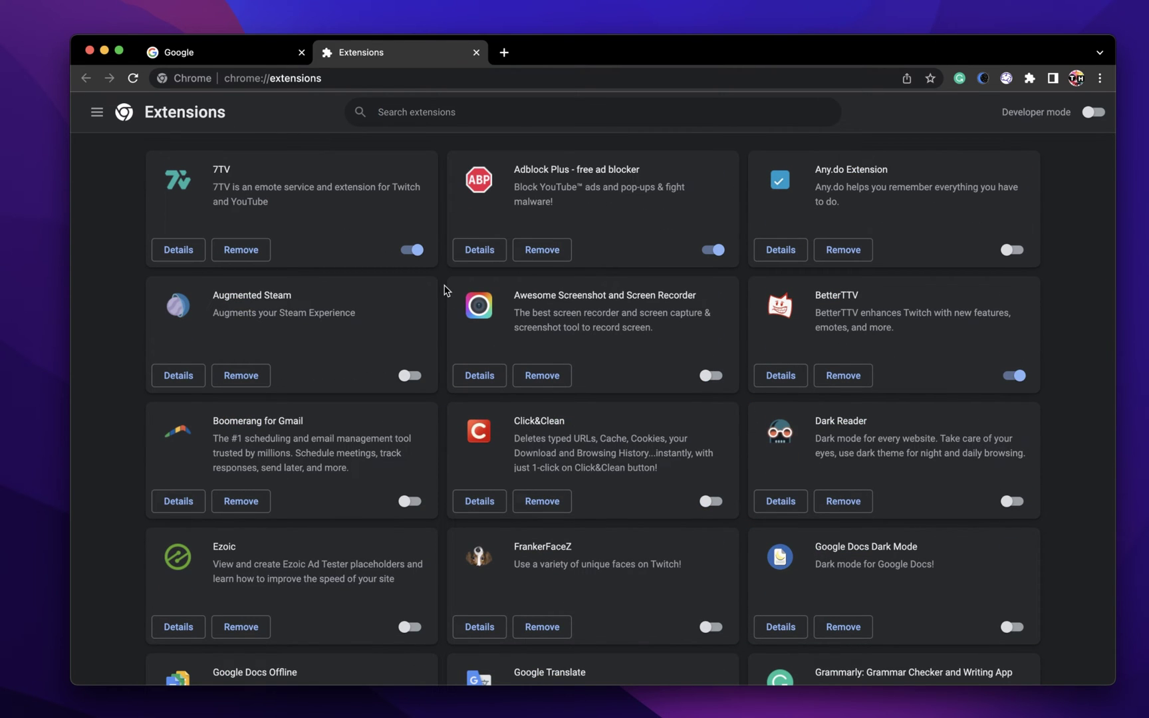
left_click(415, 252)
left_click(1012, 380)
Switch off the Honey and Lunar Reader extensions, leaving Adblock Plus enabled
scroll(1075, 459, "down", 5)
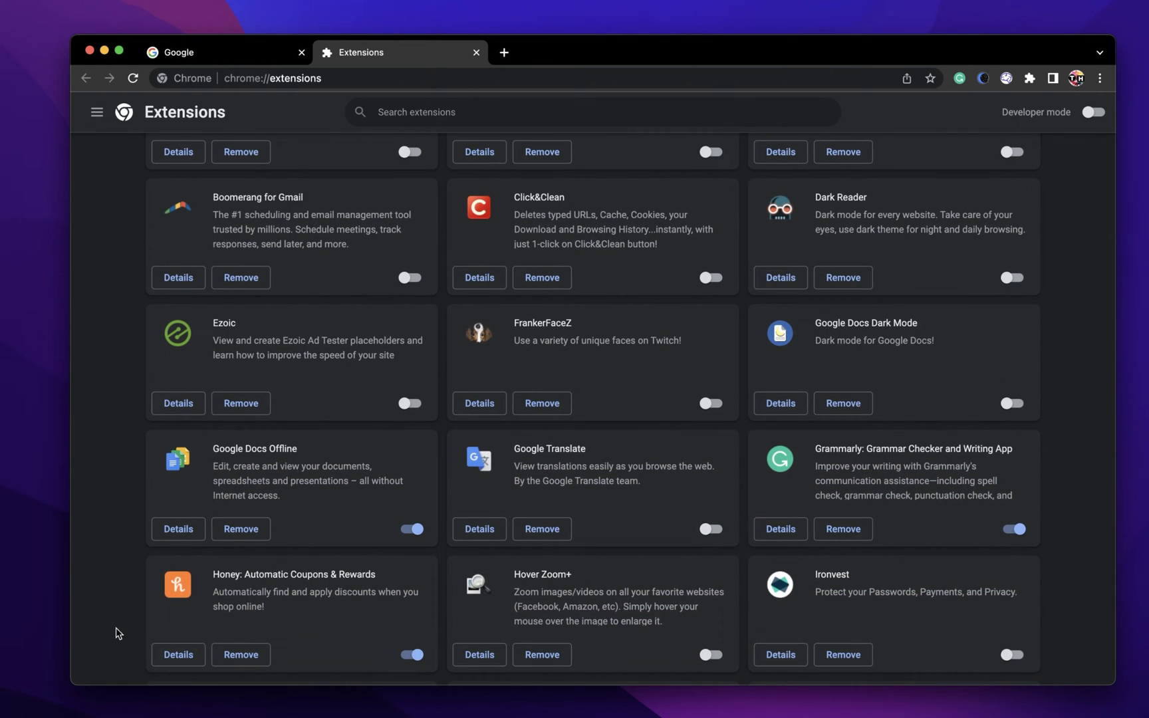
scroll(117, 631, "down", 4)
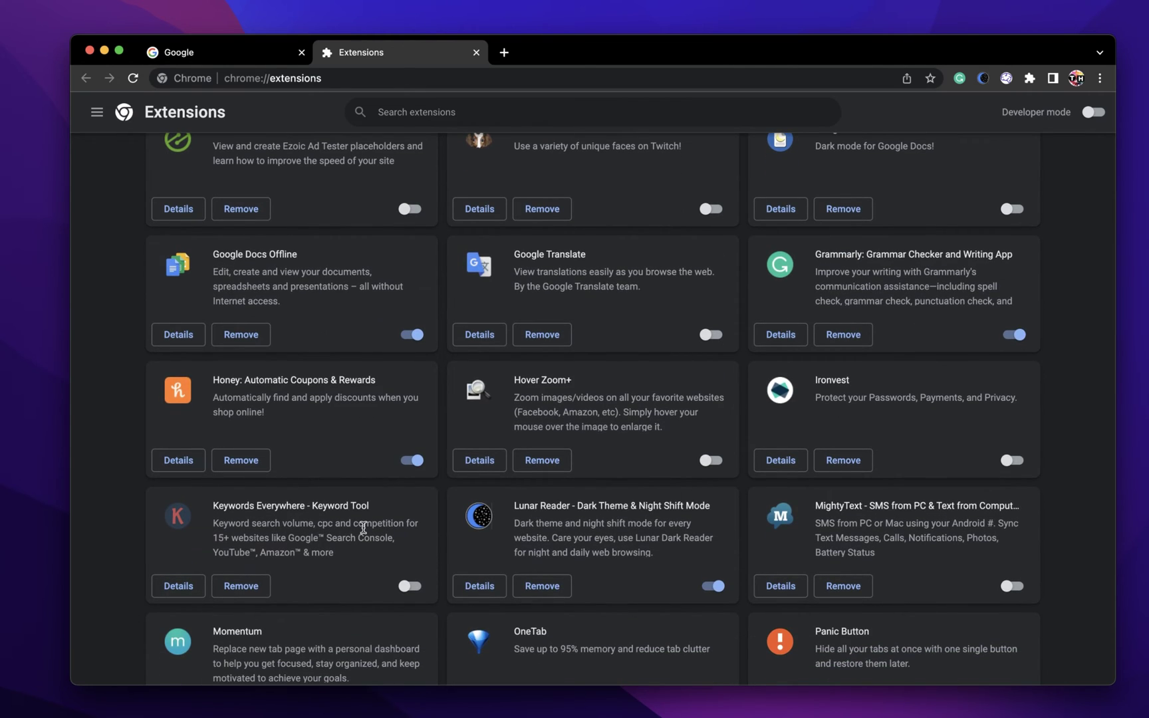
left_click(413, 461)
left_click(713, 586)
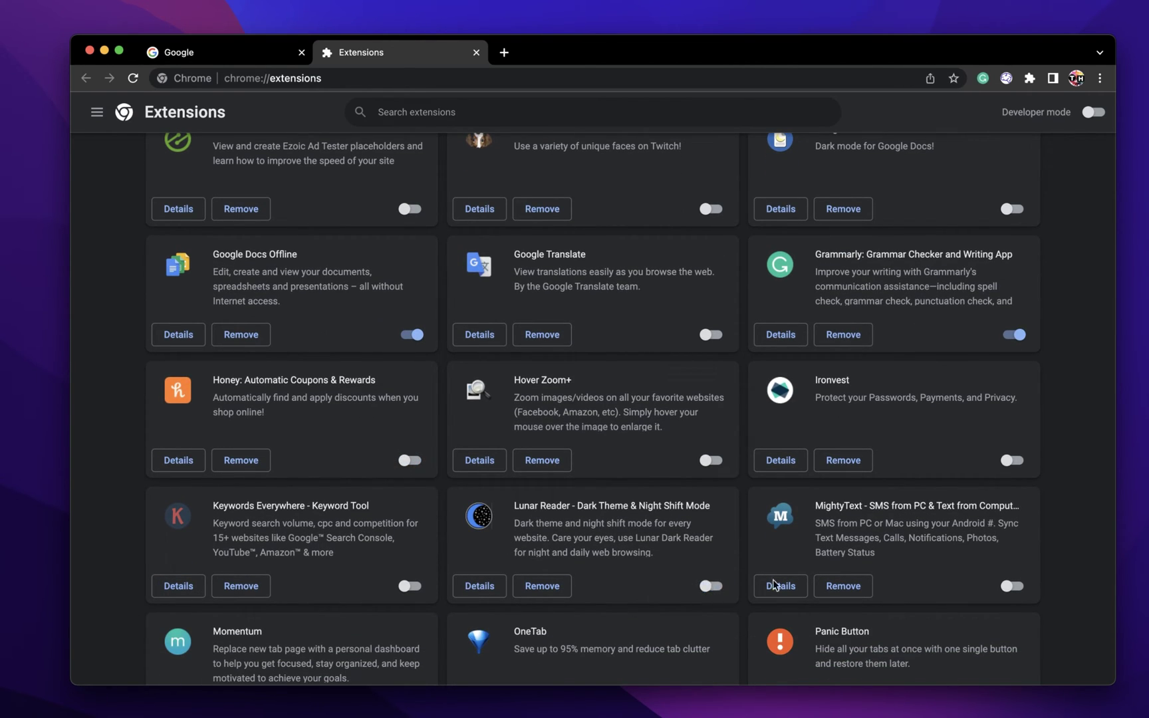
scroll(1091, 516, "down", 5)
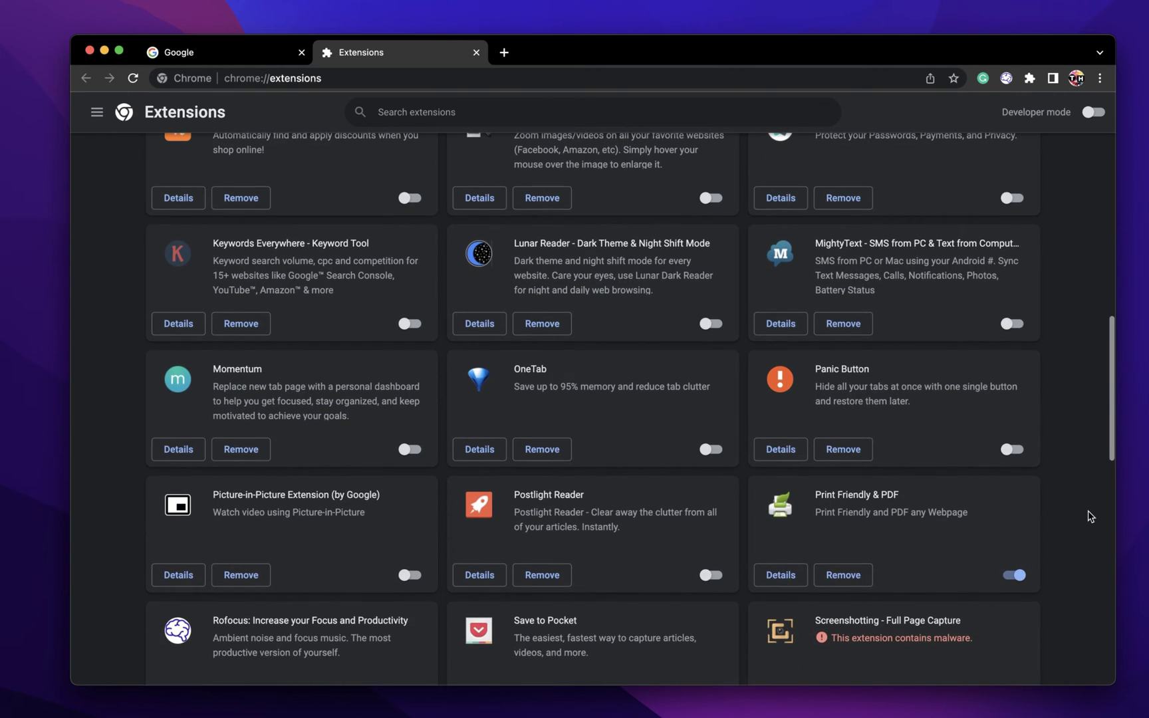
scroll(1091, 516, "up", 5)
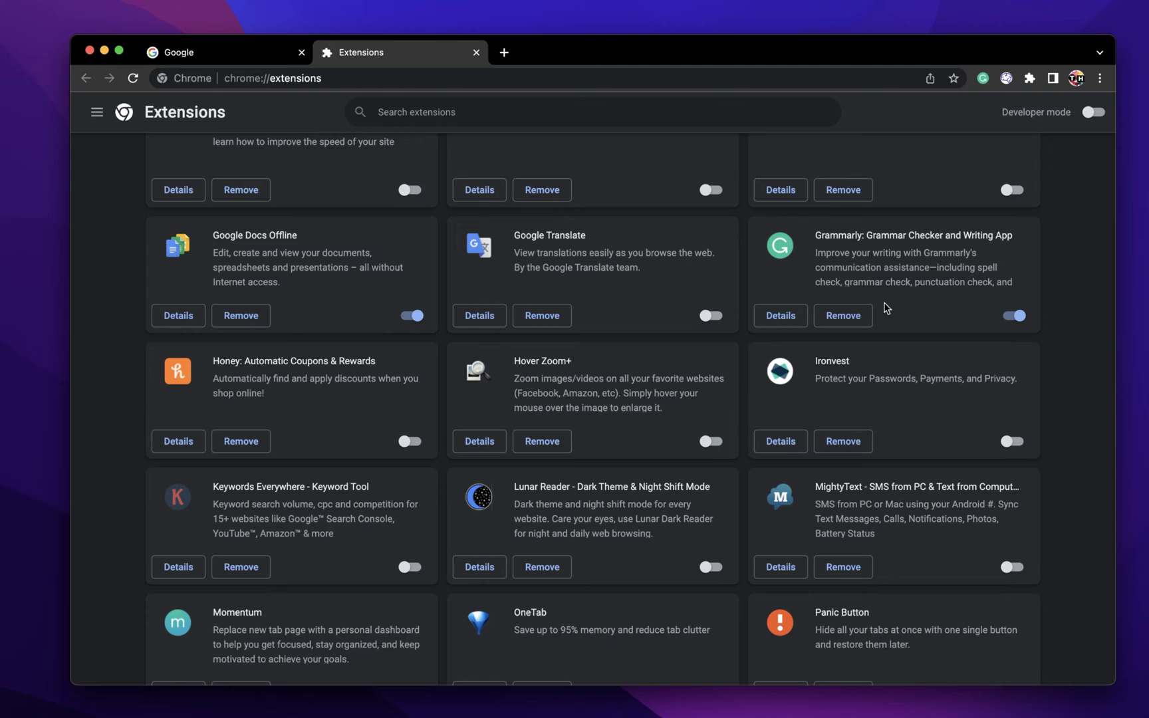
scroll(895, 315, "up", 8)
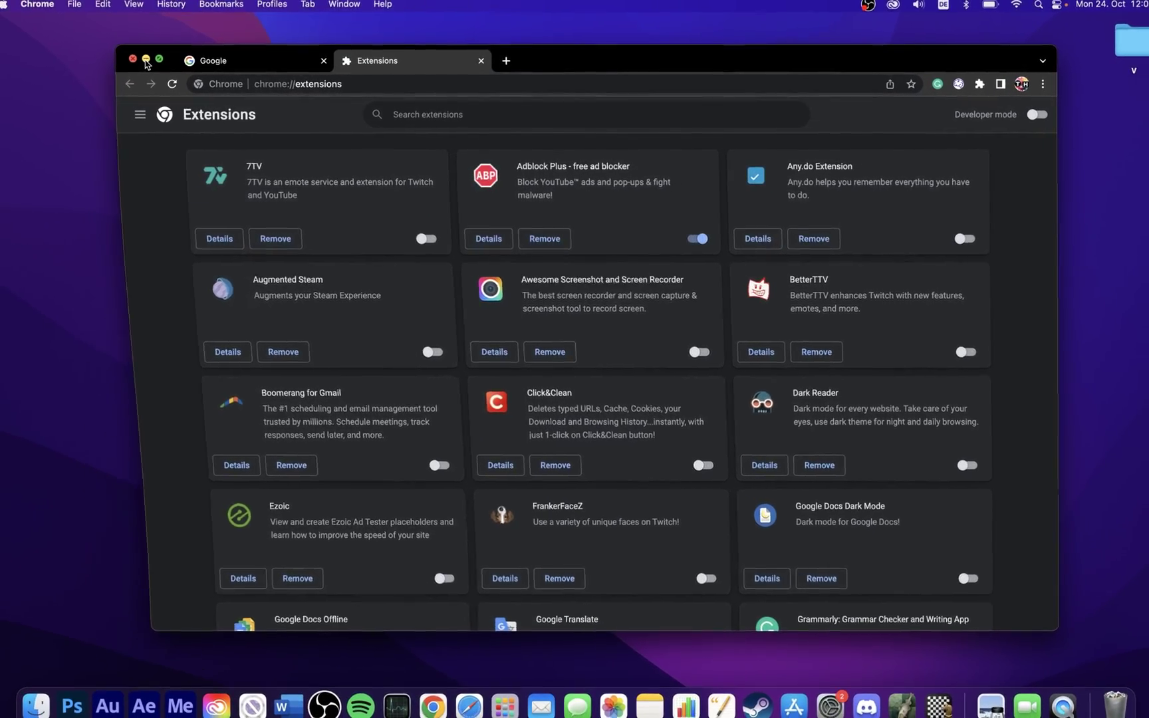
Minimize Chrome and choose Restart… from the Apple menu
left_click(147, 61)
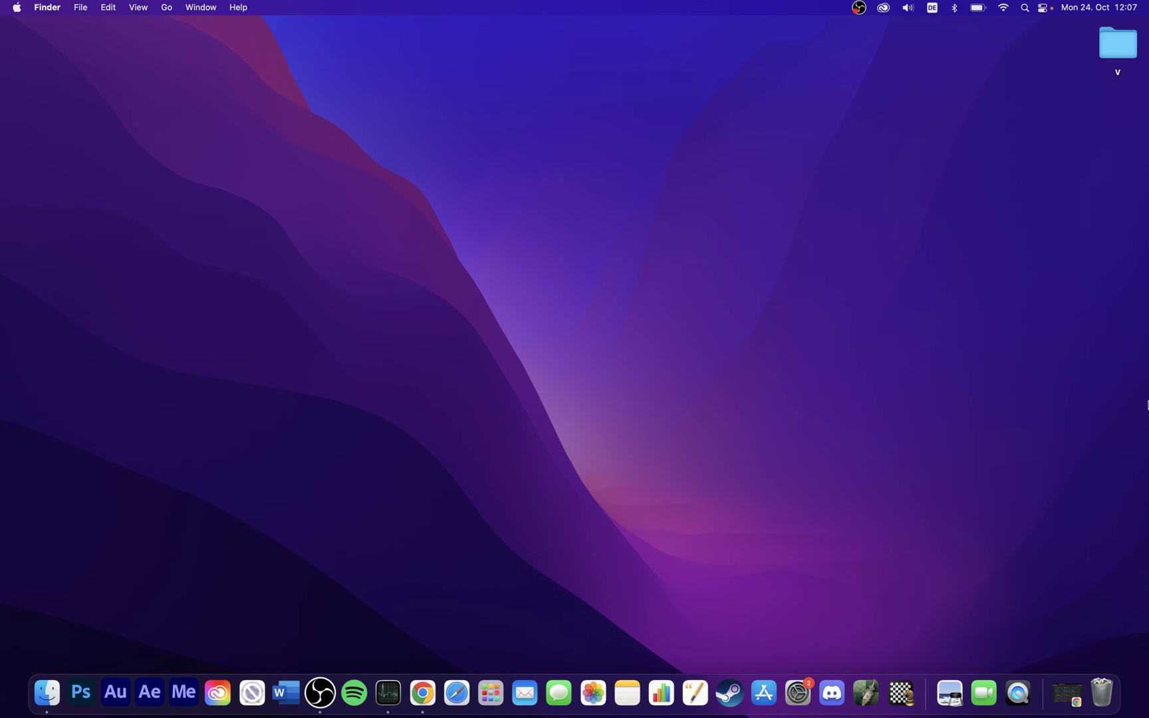
left_click(13, 8)
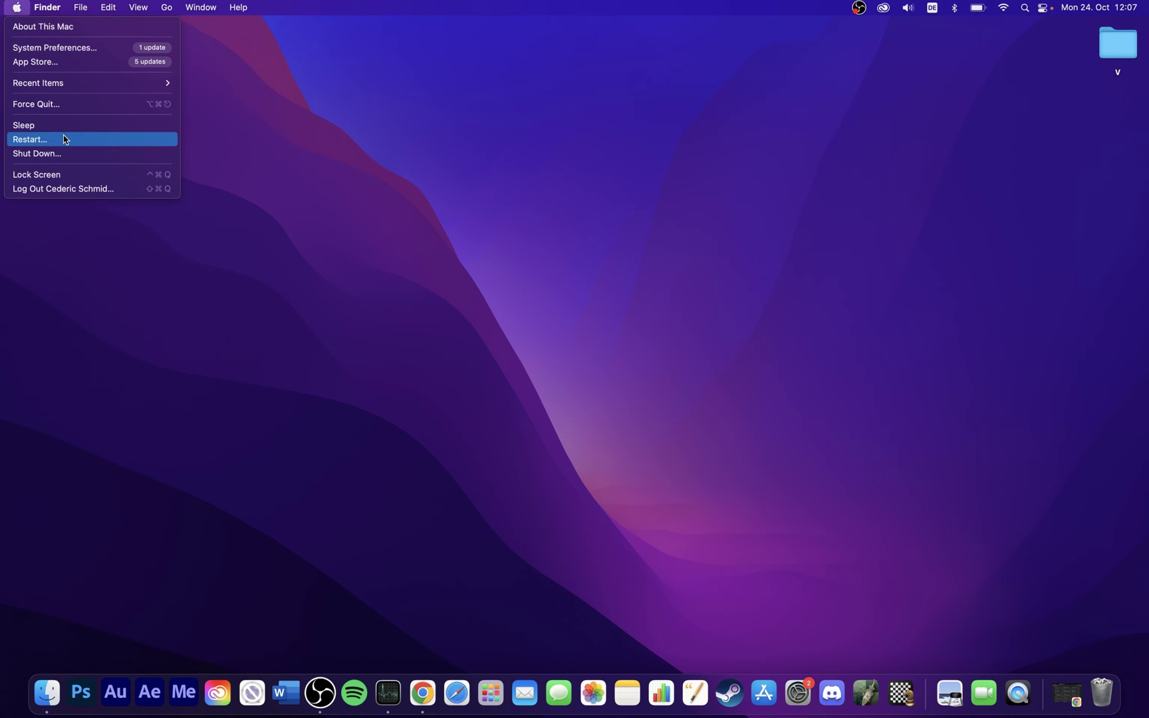
left_click(690, 267)
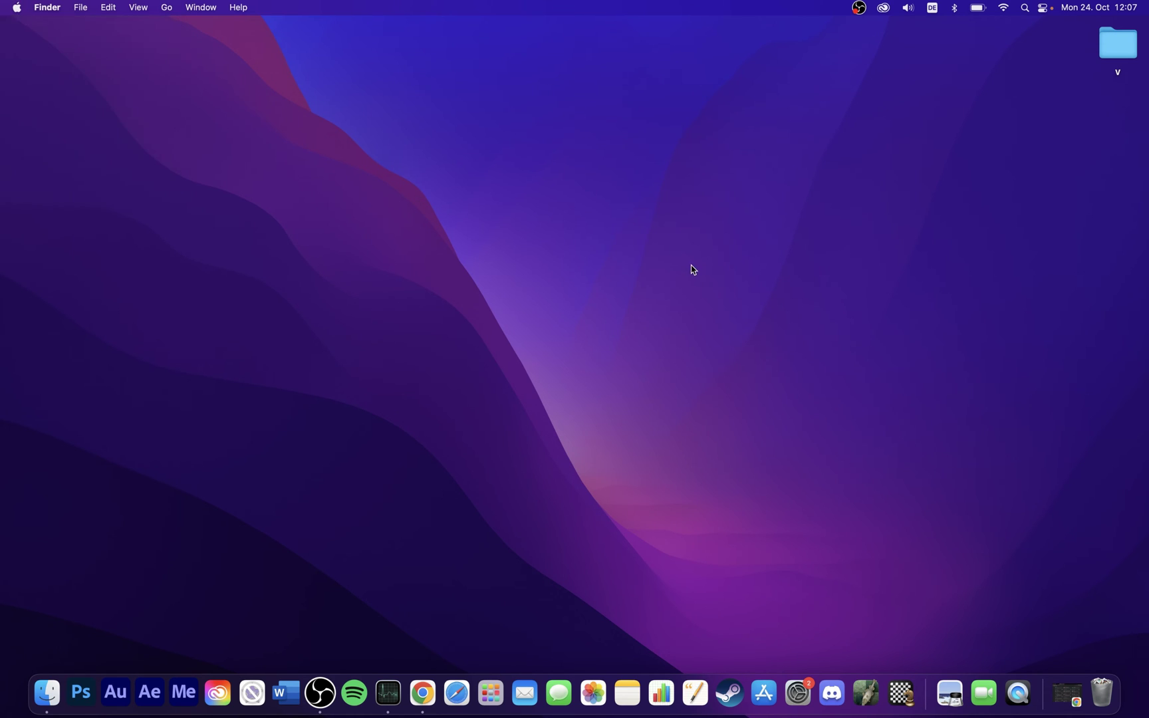